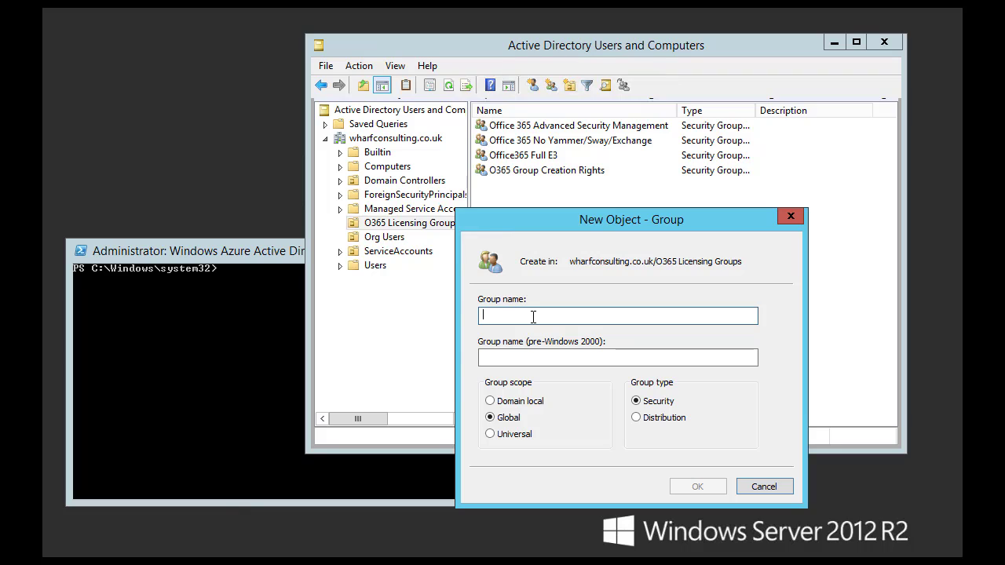
- Create a global security group named Office 365 Exchange in the O365 Licensing Groups organizational unit
text(Office 365)
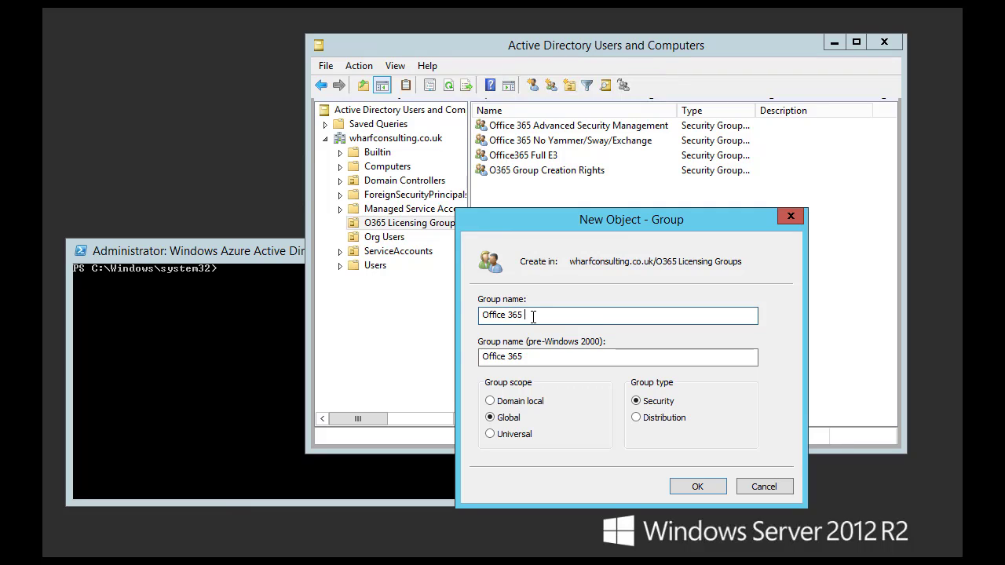
text( Exchange)
click(698, 487)
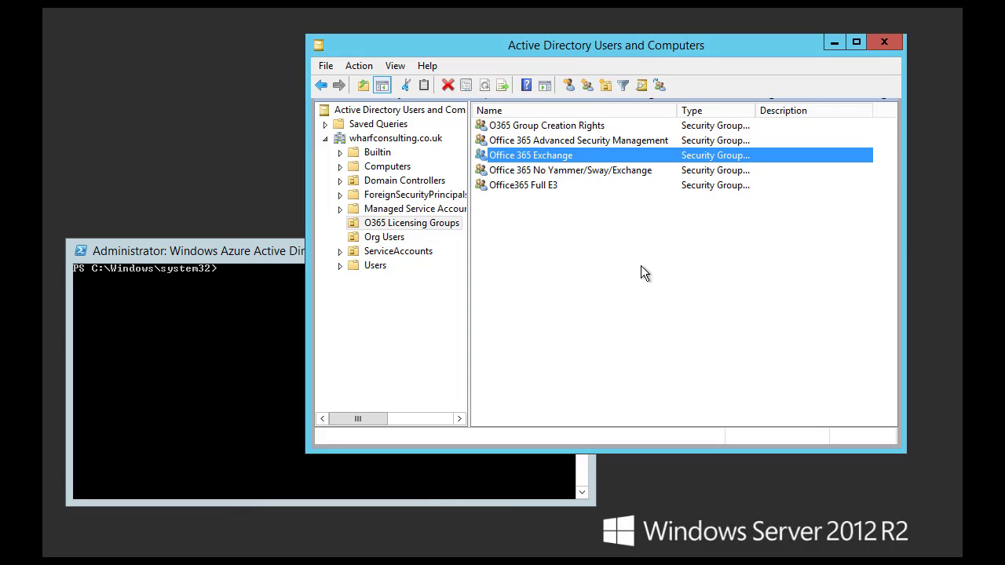
- Add the user by first name as a member of the Office 365 Exchange group and save the group's properties
double_click(574, 160)
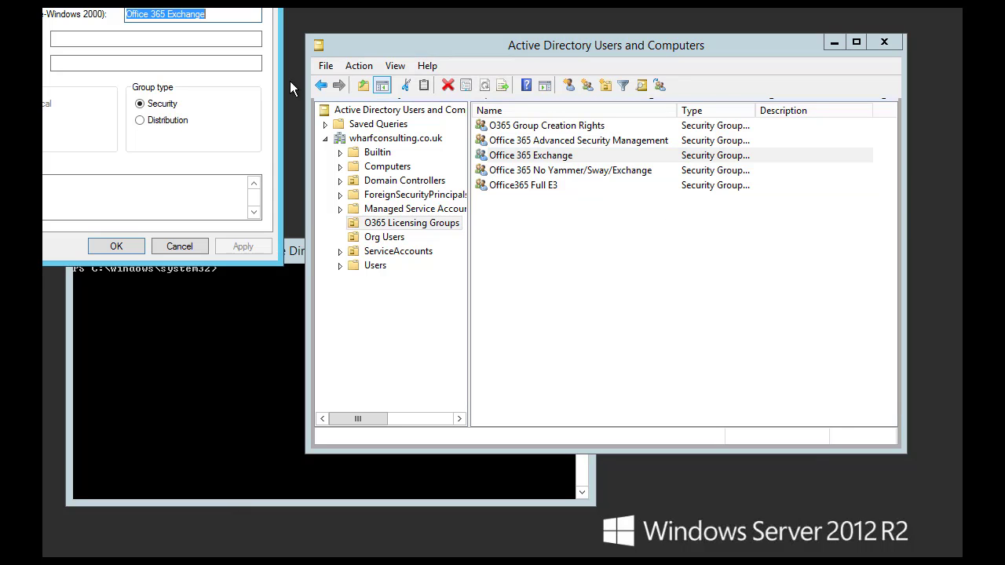
drag(65, 8, 307, 82)
click(269, 99)
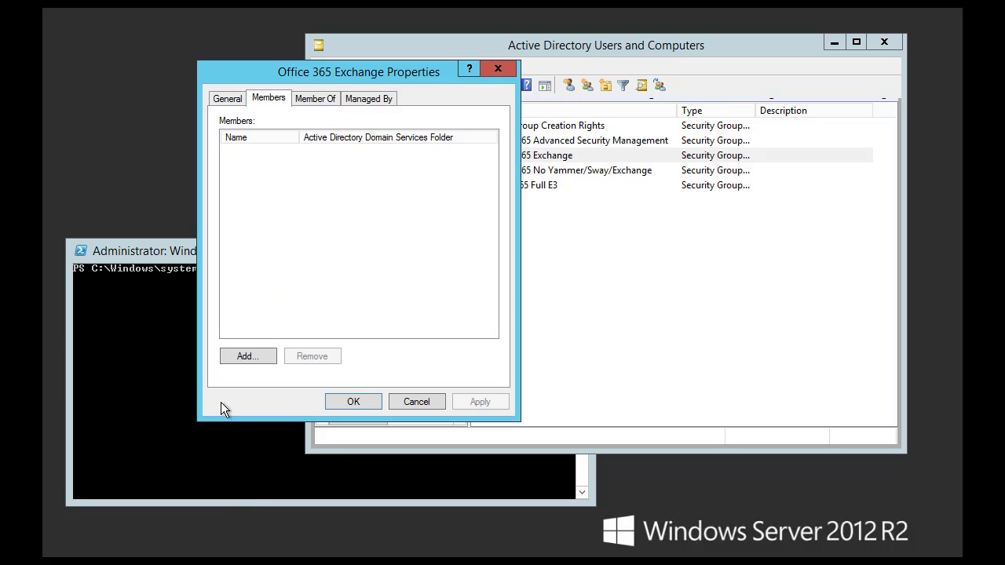
click(249, 355)
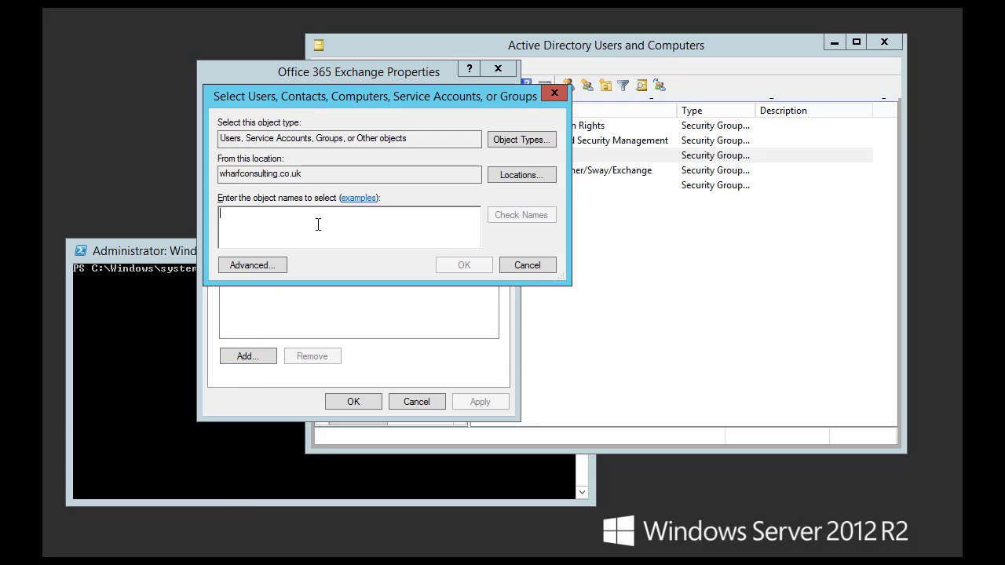
text(kazim)
key(Return)
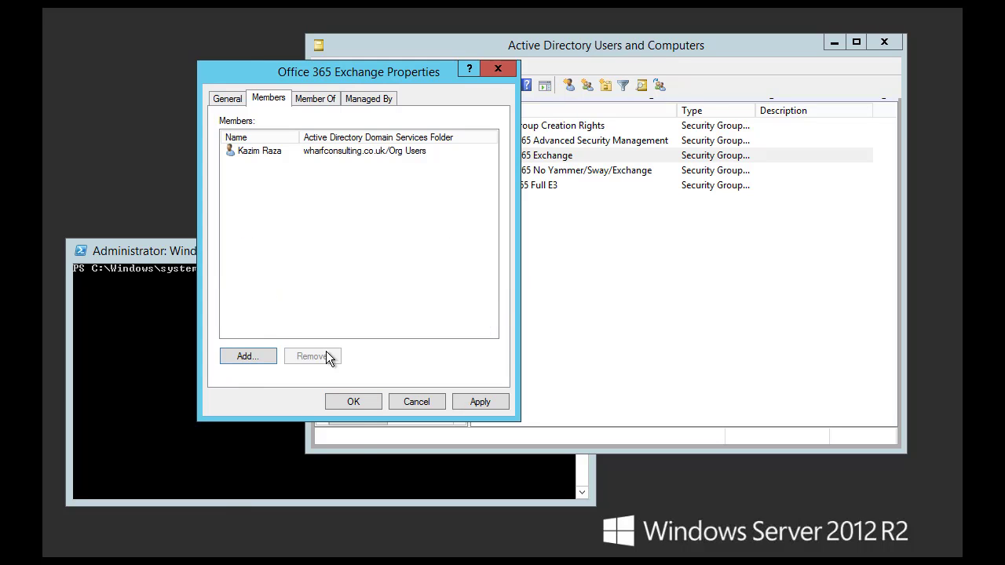
click(354, 405)
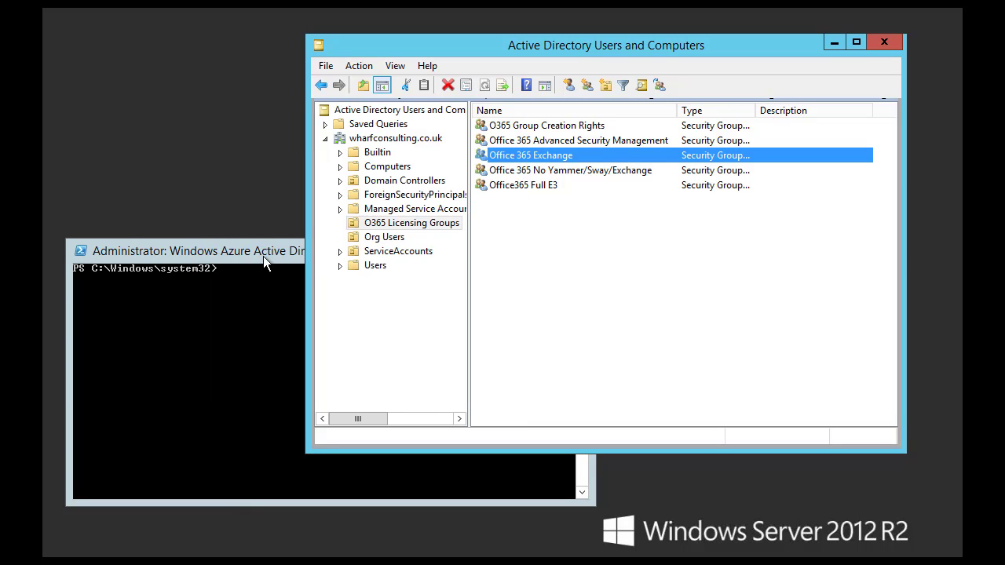
- Switch to the PowerShell window and run a delta directory sync with start-adsyncsynccycle -PolicyType delta
click(241, 357)
text(start-adsyncsynccycle -PolicyType delta)
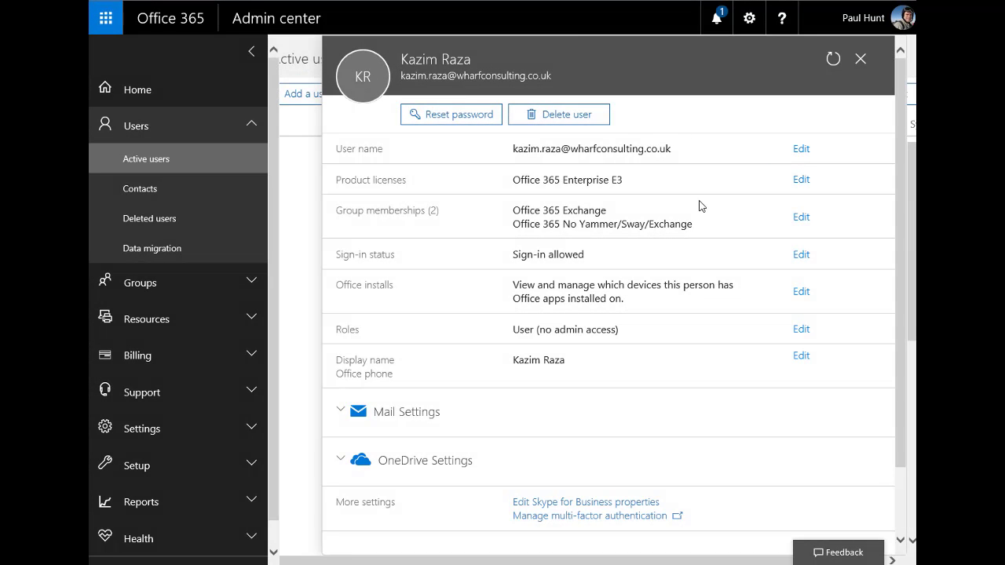
- In the Office 365 Admin center, examine which Office 365 Enterprise E3 services are enabled in the user's product licenses
click(813, 183)
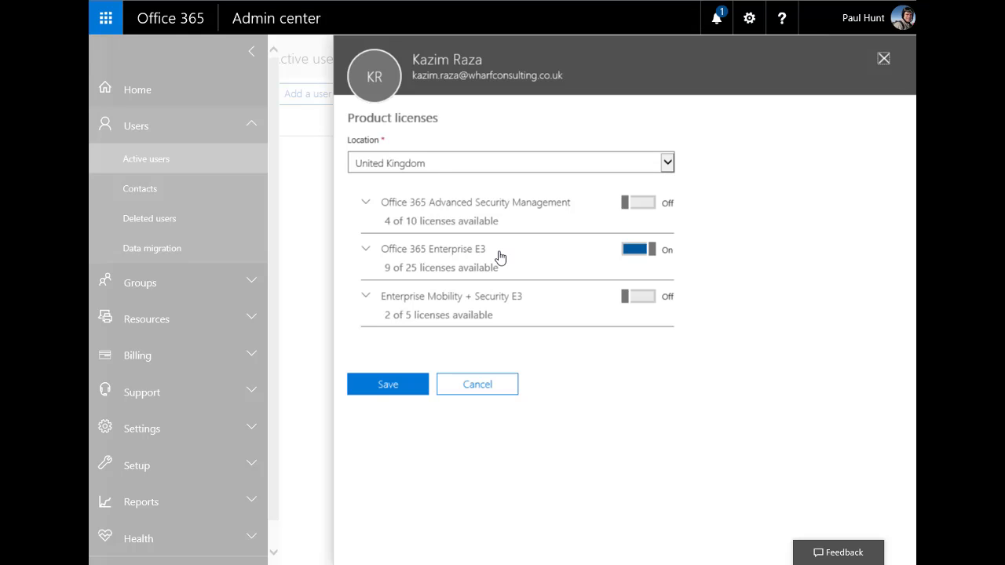
click(479, 252)
scroll(799, 185, down, 2)
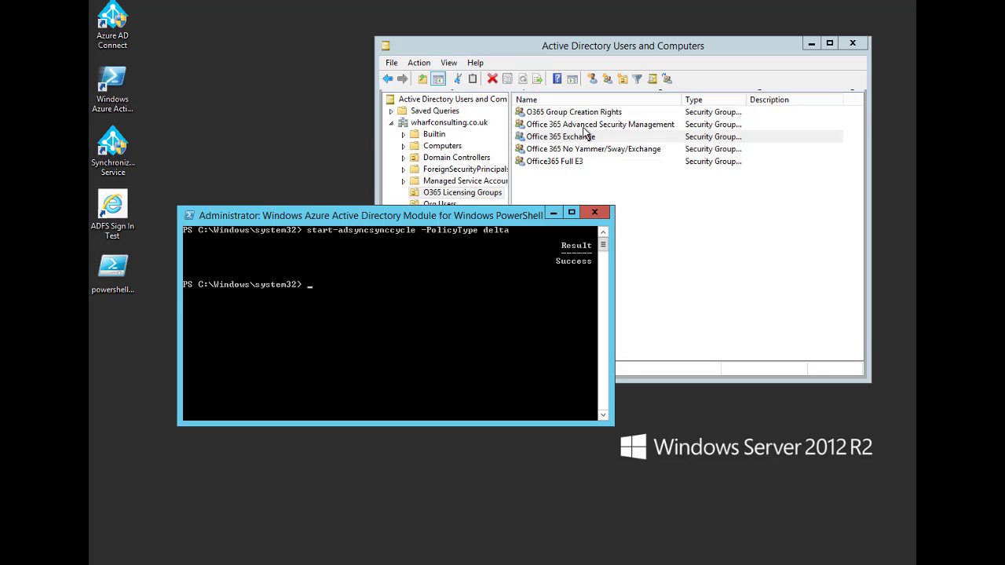
- Back in Active Directory Users and Computers, check the members of the Office 365 No Yammer/Sway/Exchange group and close its properties unchanged
double_click(581, 150)
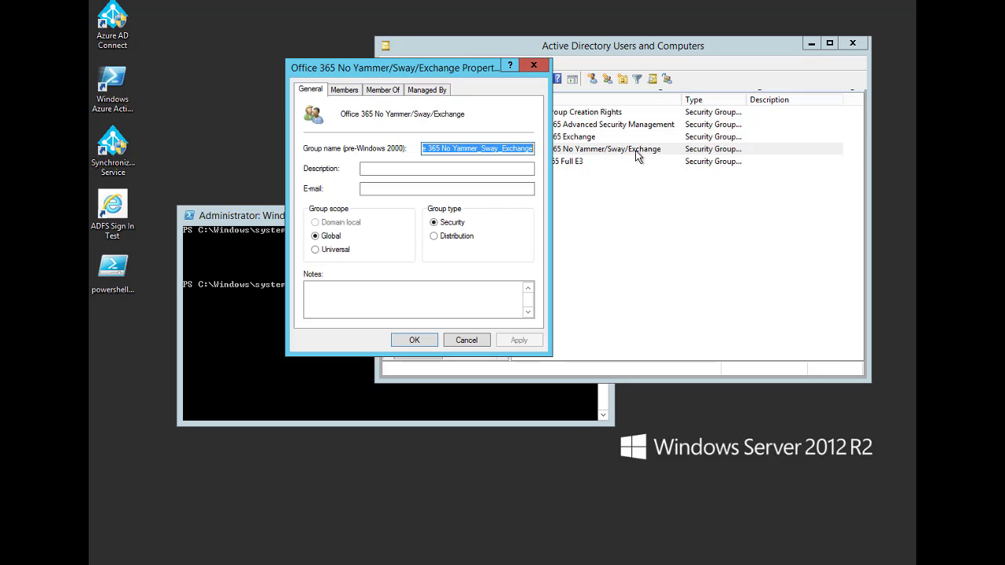
click(348, 91)
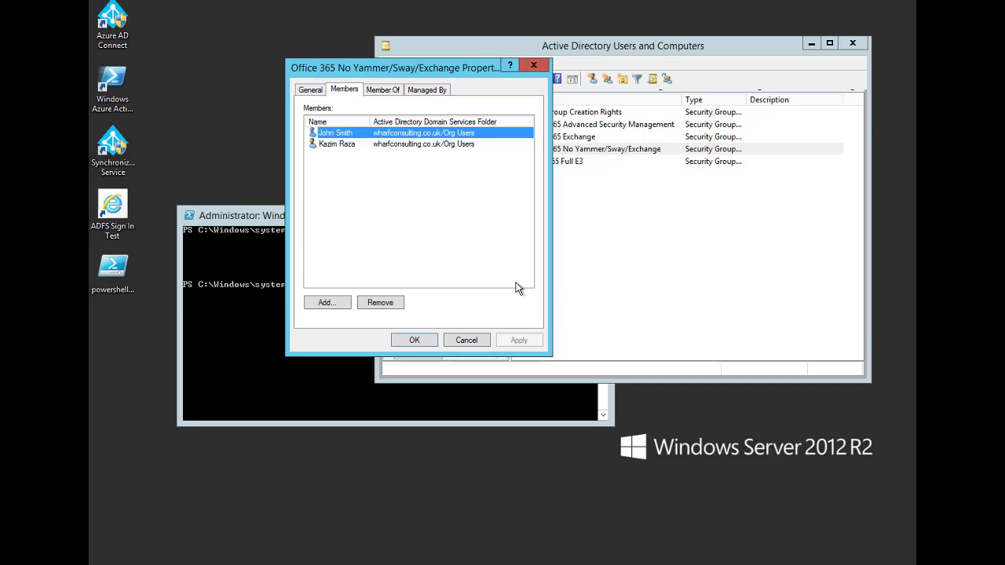
click(469, 342)
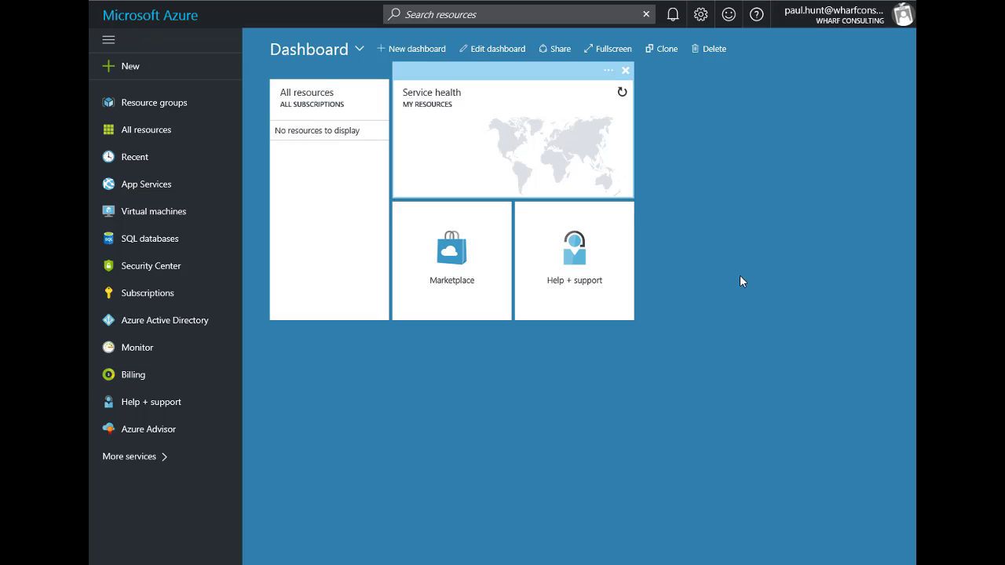
- In the Azure portal, open the Office 365 Enterprise E3 product from all license products of Azure Active Directory
click(167, 328)
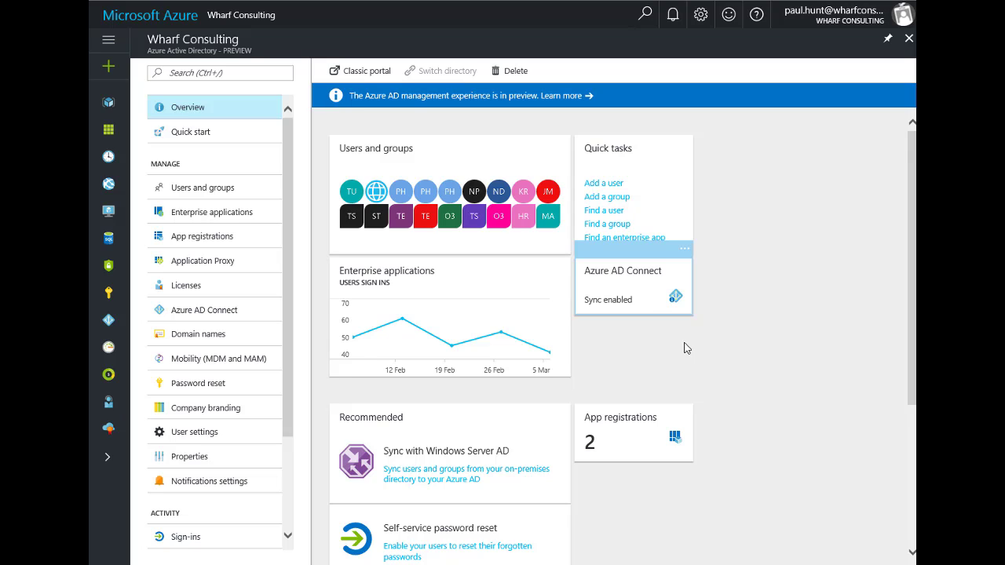
click(188, 290)
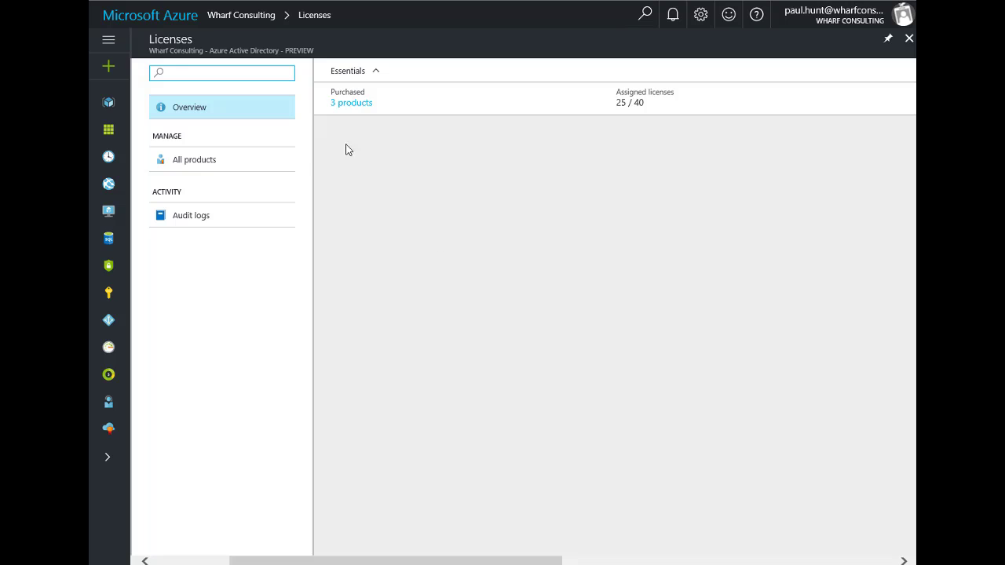
click(179, 160)
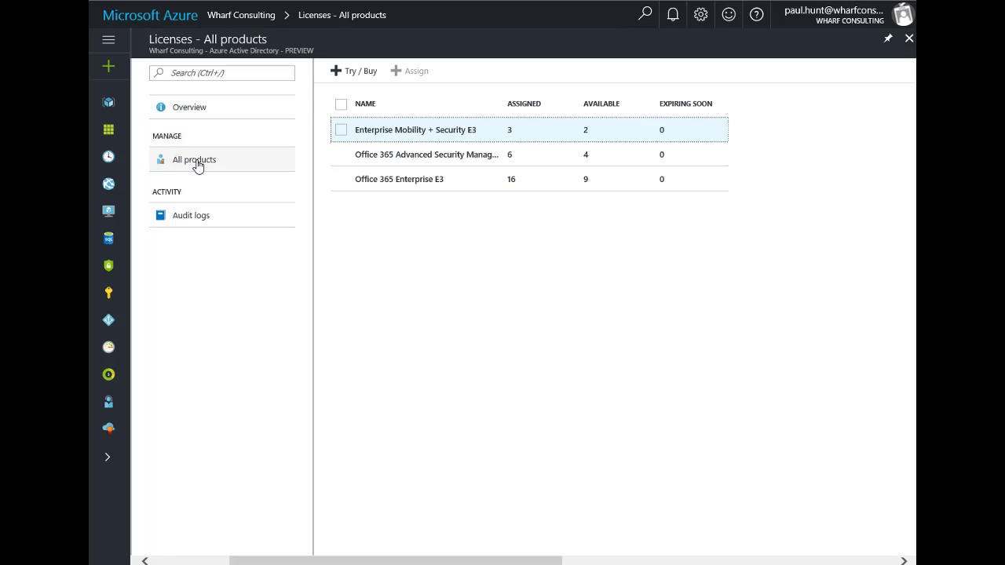
click(412, 135)
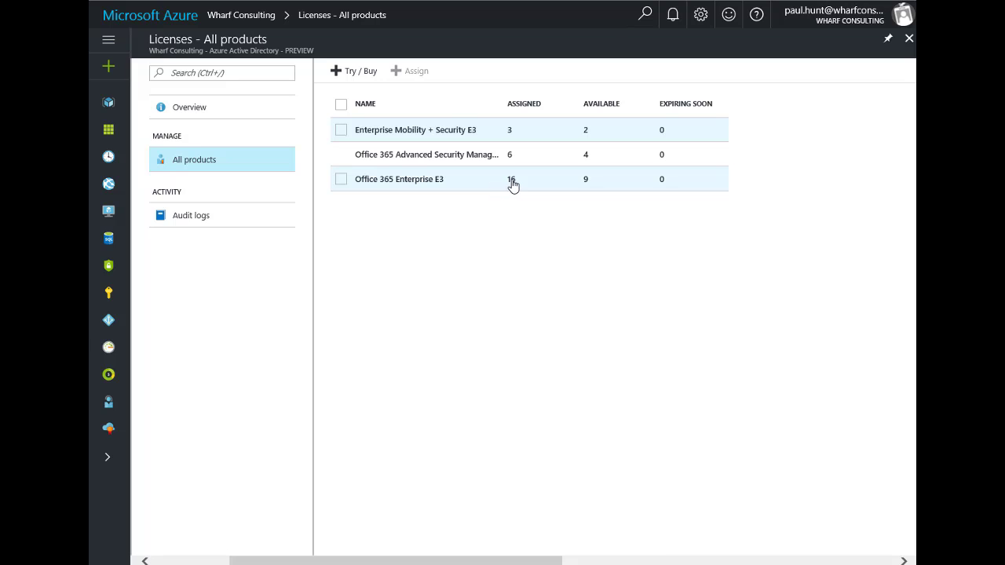
click(385, 185)
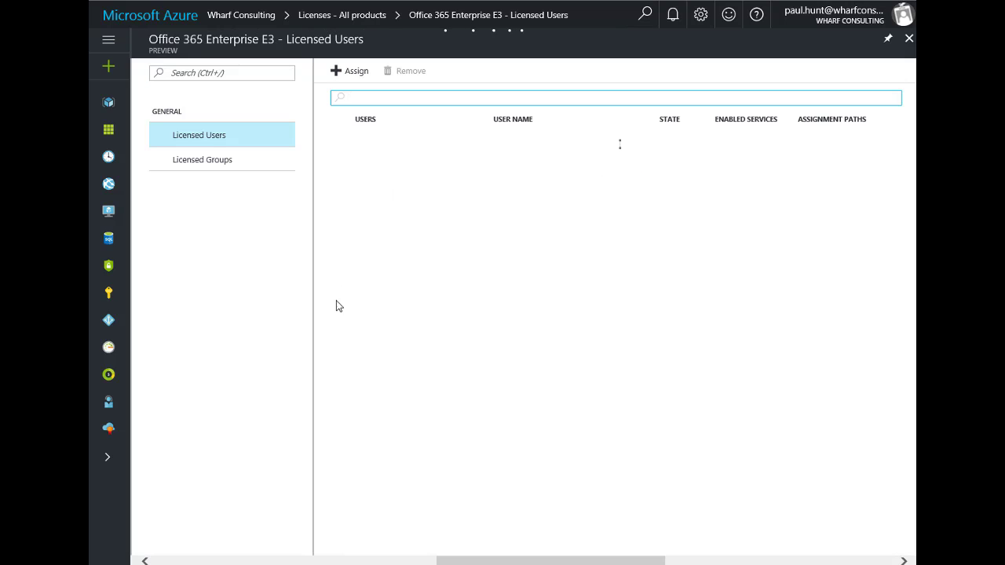
- Examine the assignment paths of the licensed Office 365 Enterprise E3 users, and show the product's licensed groups
click(214, 135)
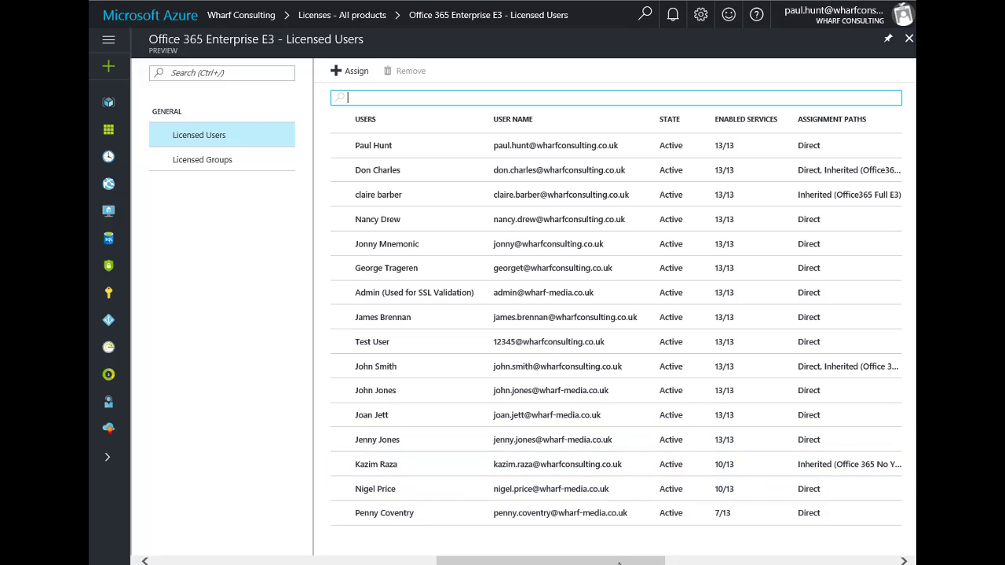
drag(624, 562, 651, 562)
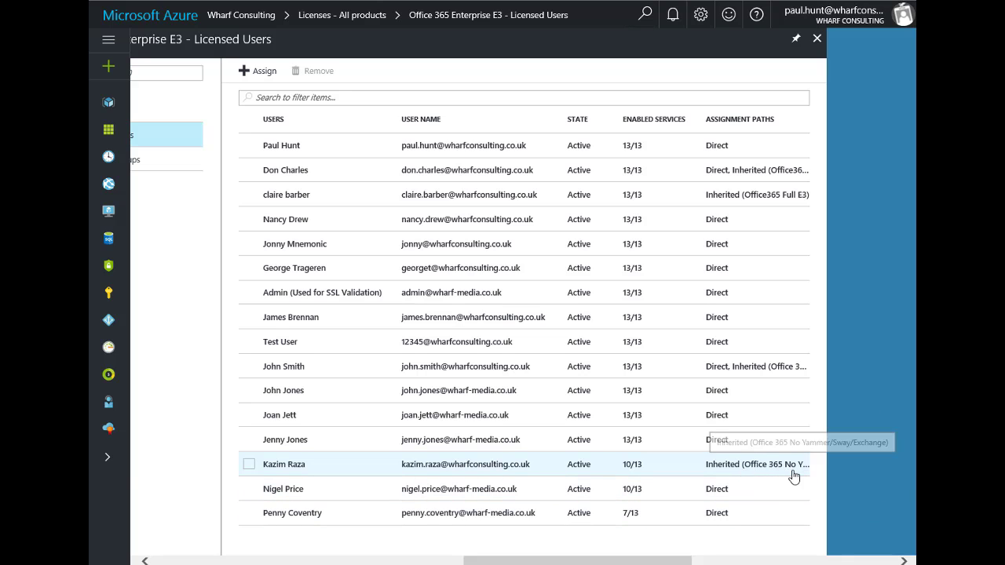
drag(627, 558, 496, 560)
click(319, 160)
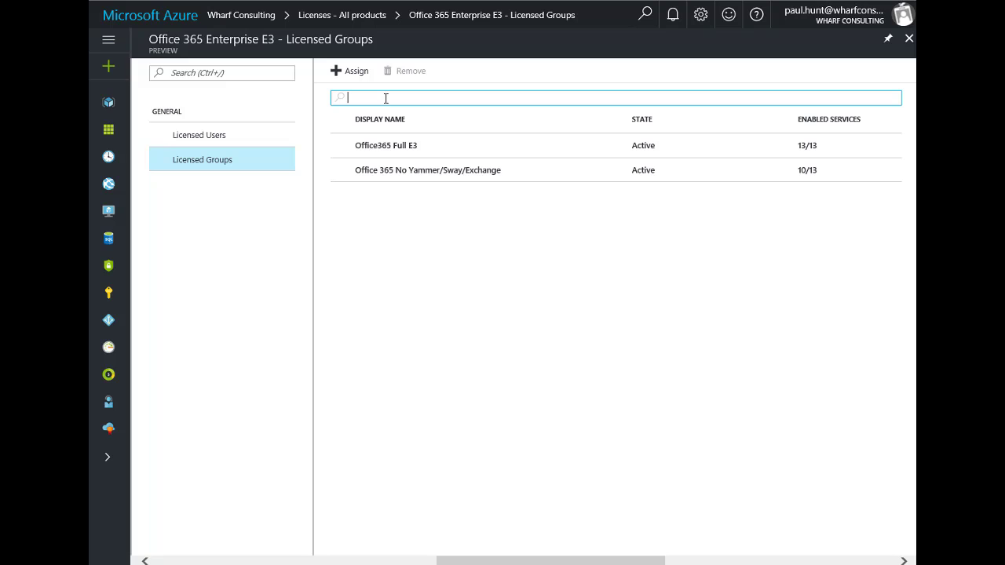
text(Office)
key(BackSpace)
key(BackSpace)
key(BackSpace)
key(BackSpace)
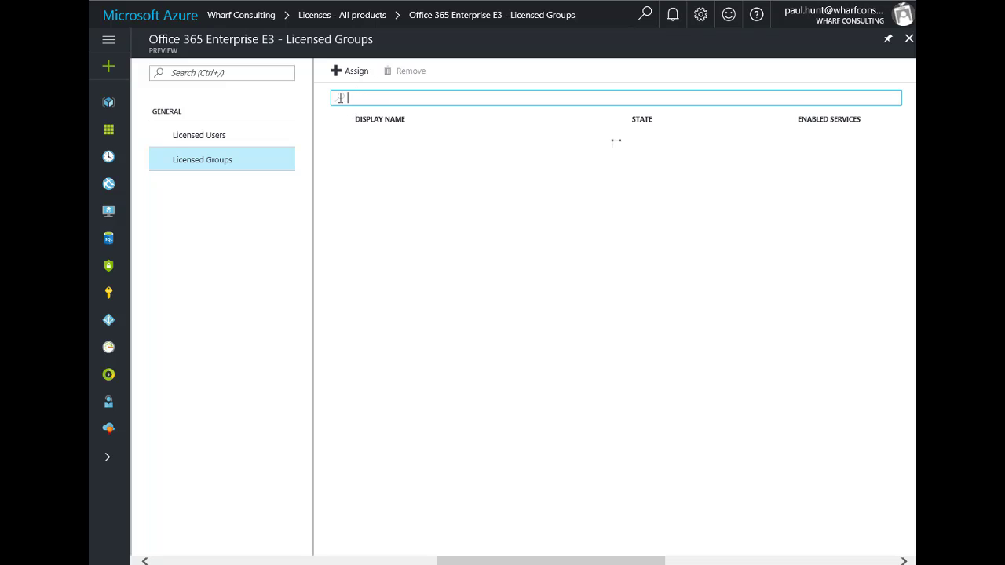
- Start a new Office 365 Enterprise E3 license assignment and select the Office 365 Exchange group for it
click(354, 71)
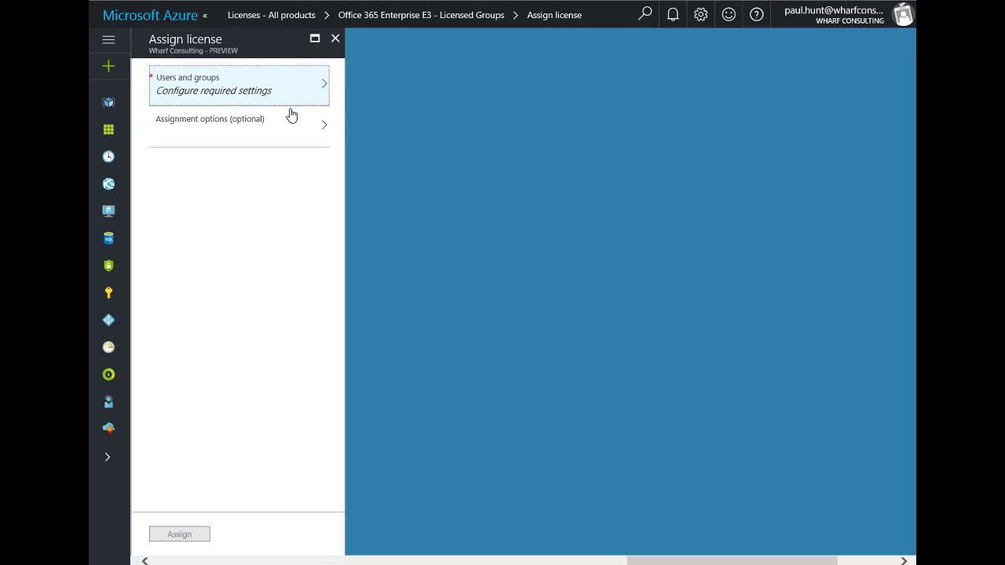
click(251, 93)
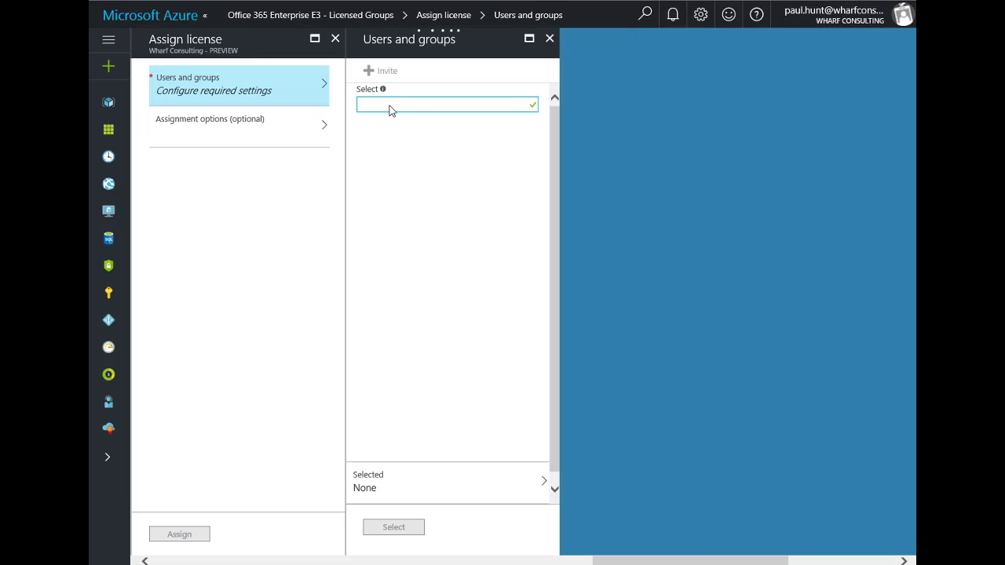
text(office)
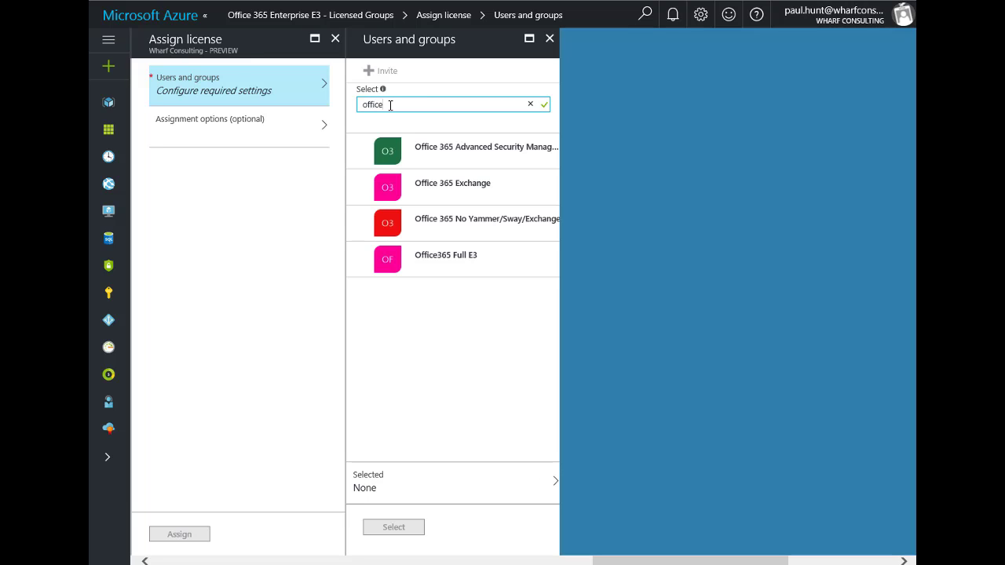
click(469, 189)
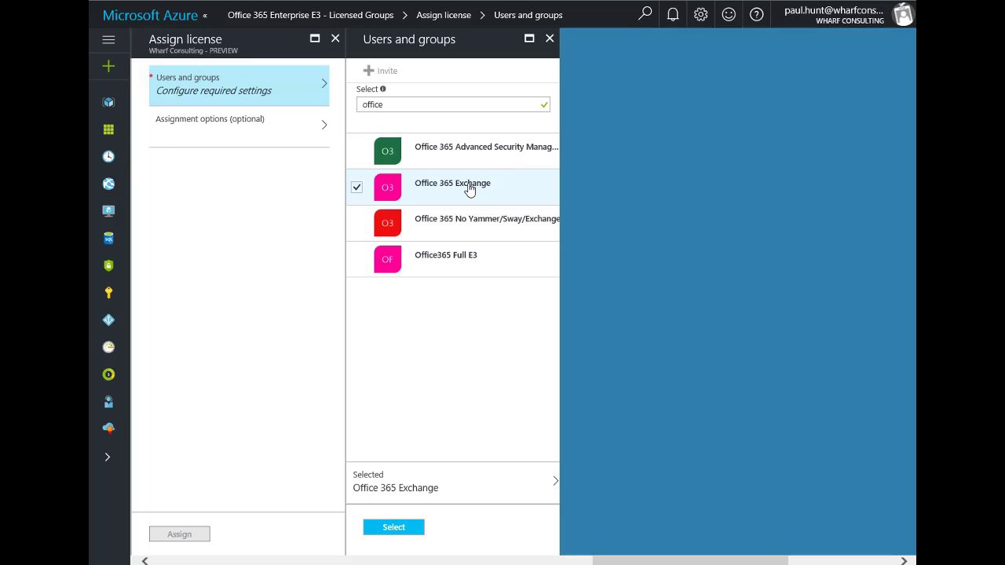
click(394, 529)
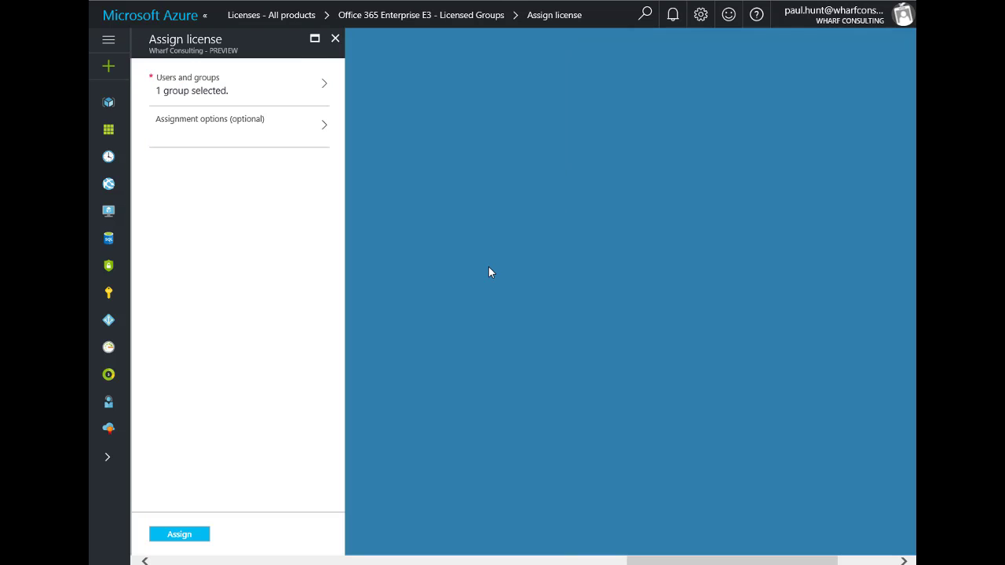
- In the assignment options, turn off every Office 365 Enterprise E3 service except Exchange Online (Plan 2) and confirm
click(225, 125)
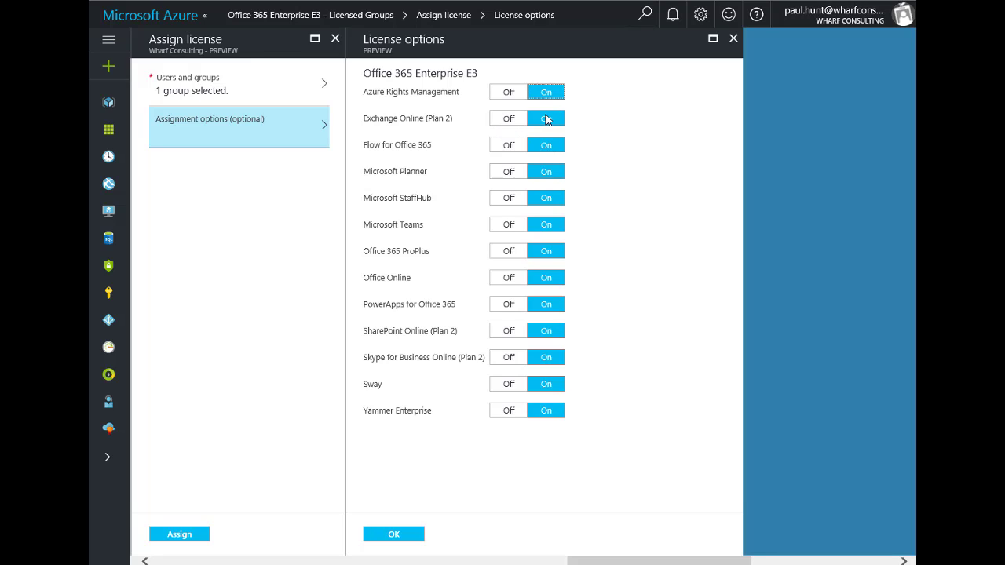
click(507, 92)
click(505, 146)
click(506, 173)
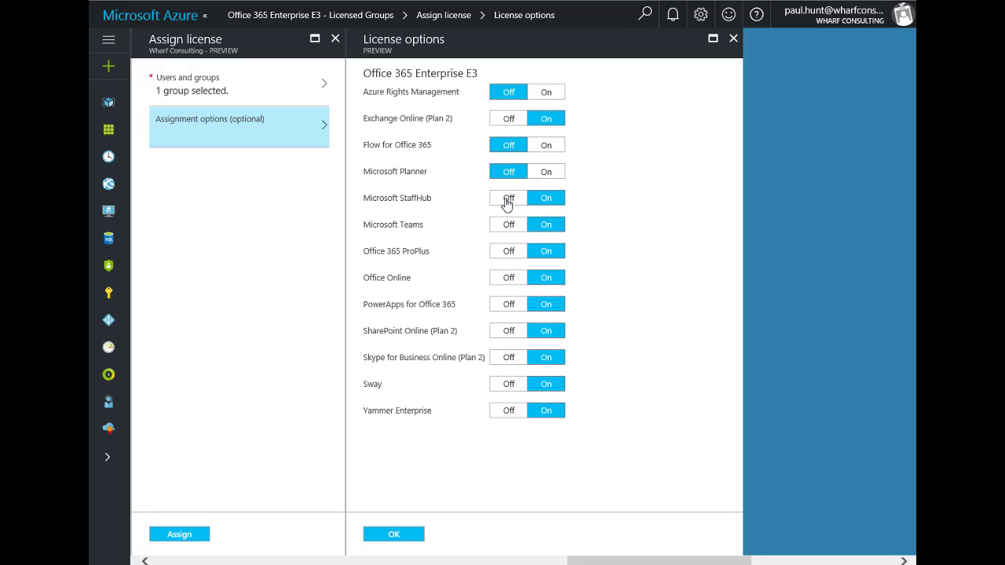
click(507, 200)
click(505, 226)
click(504, 252)
click(505, 279)
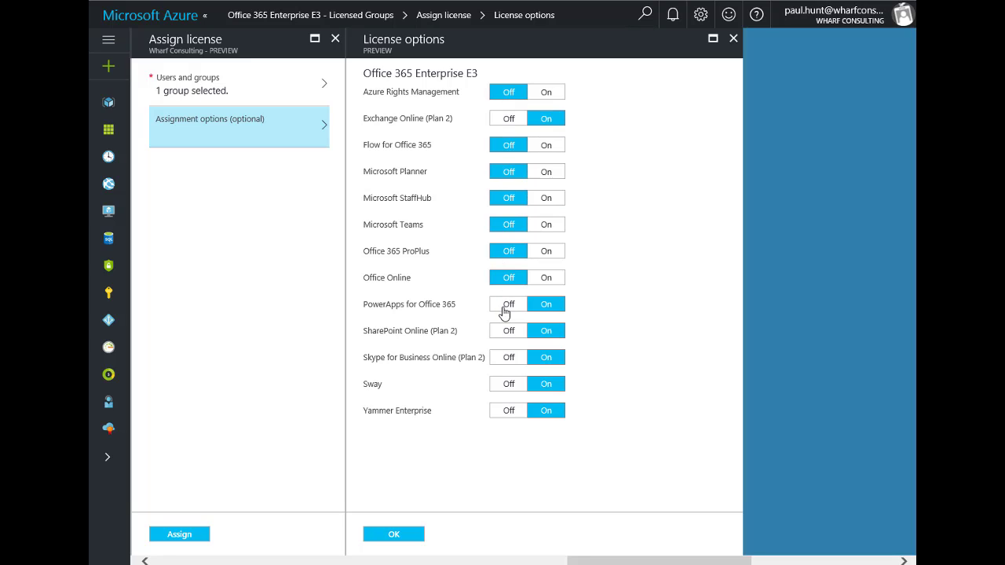
click(506, 305)
click(507, 332)
click(508, 359)
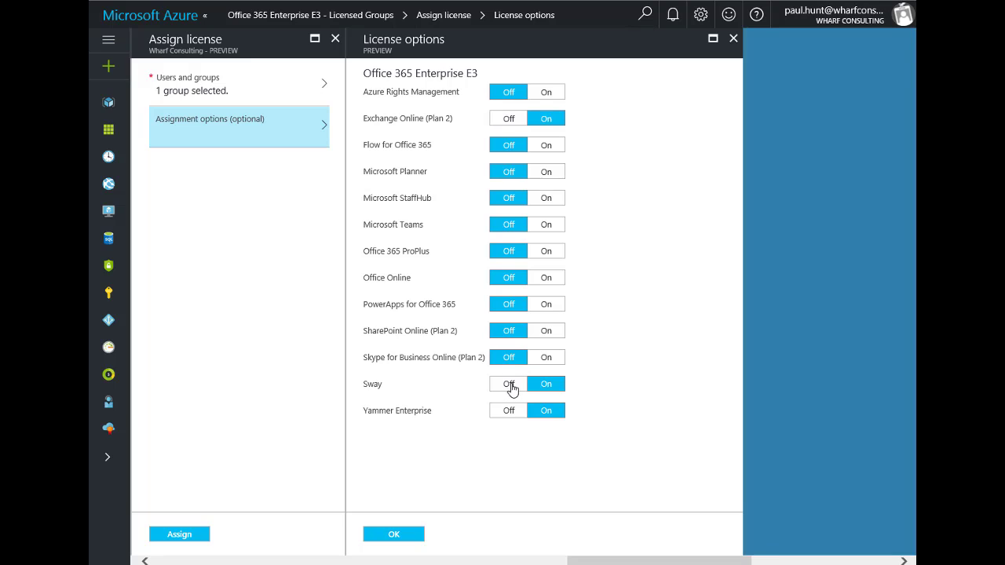
click(509, 385)
click(509, 412)
click(392, 535)
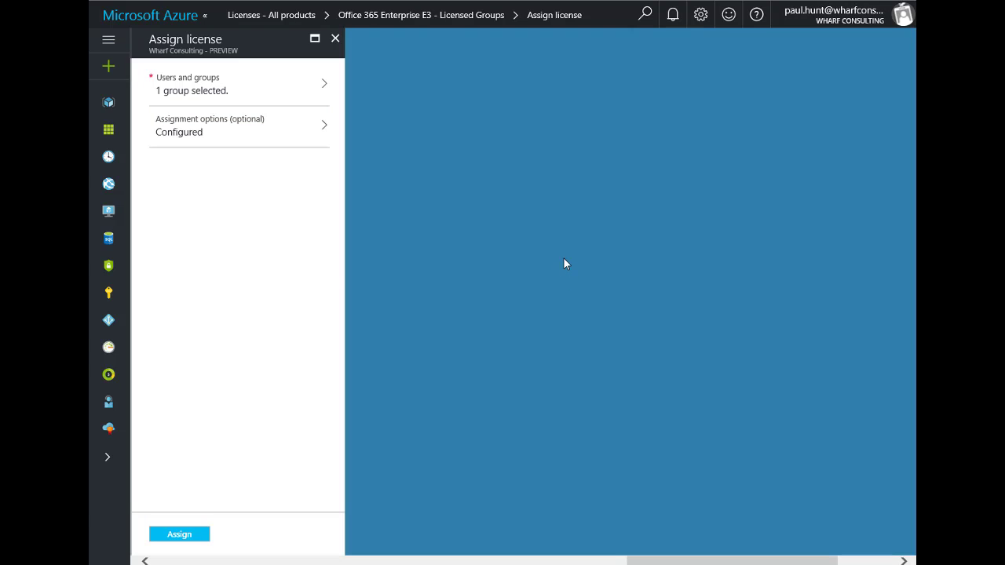
- Submit the license assignment for the selected group, dismiss its notification and go back to the licensed users
click(168, 539)
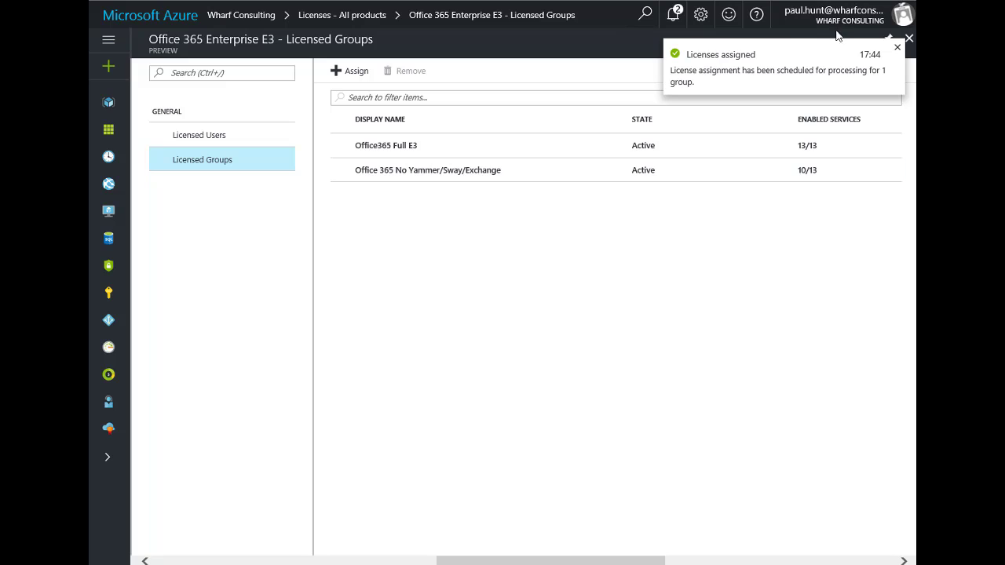
click(899, 48)
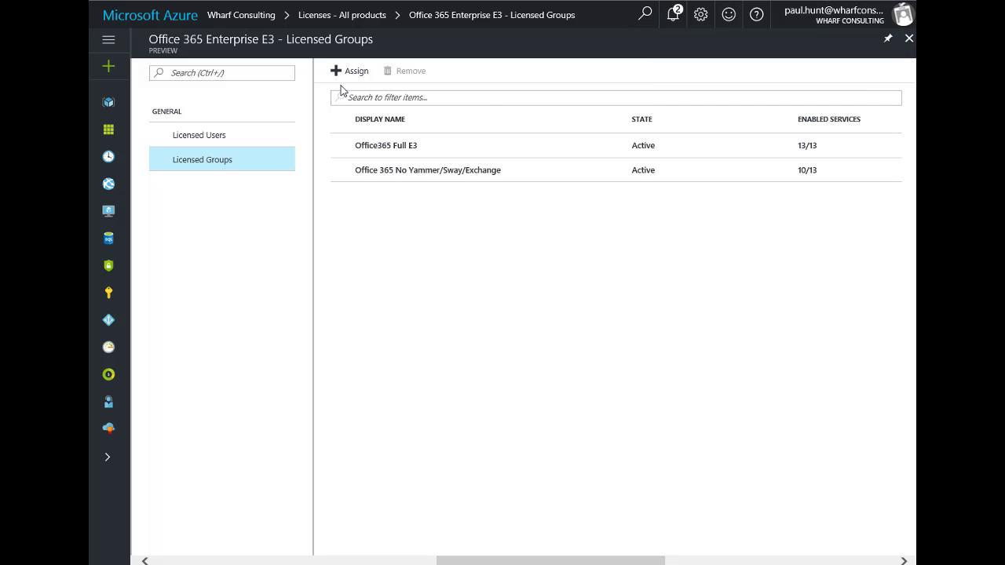
click(211, 141)
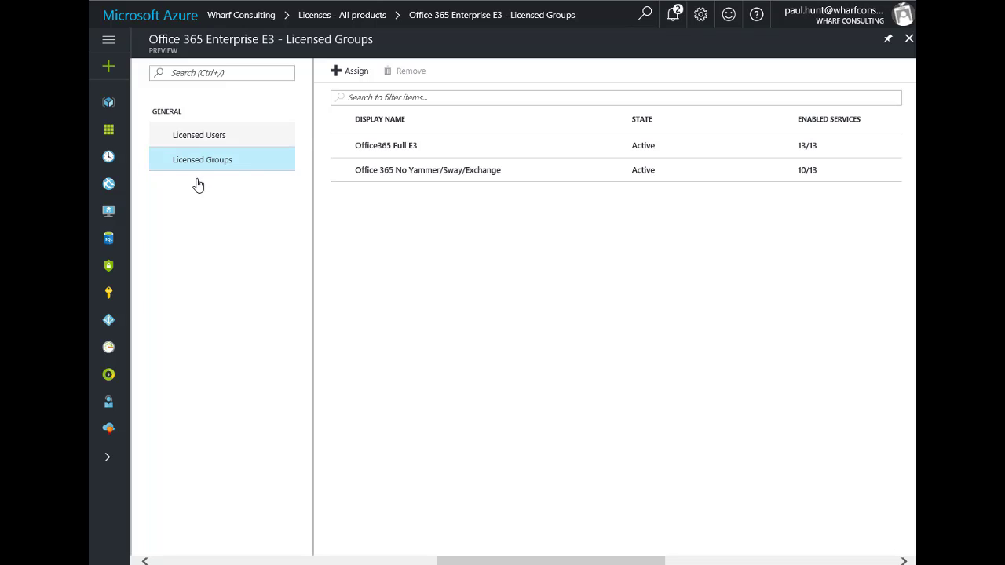
- Check the processing state of the Office 365 Exchange assignment among the licensed groups, and return to the licensed users
click(203, 163)
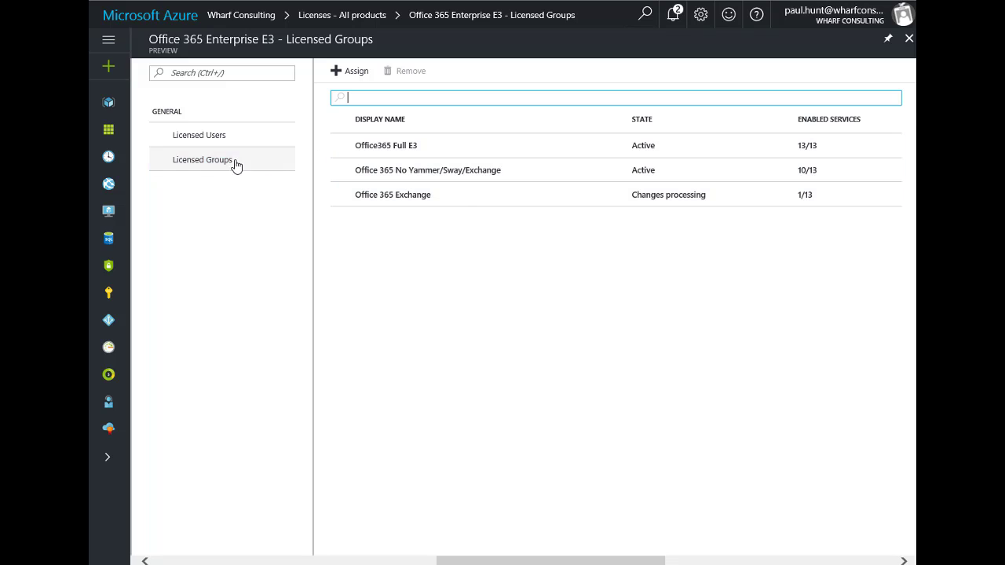
click(198, 139)
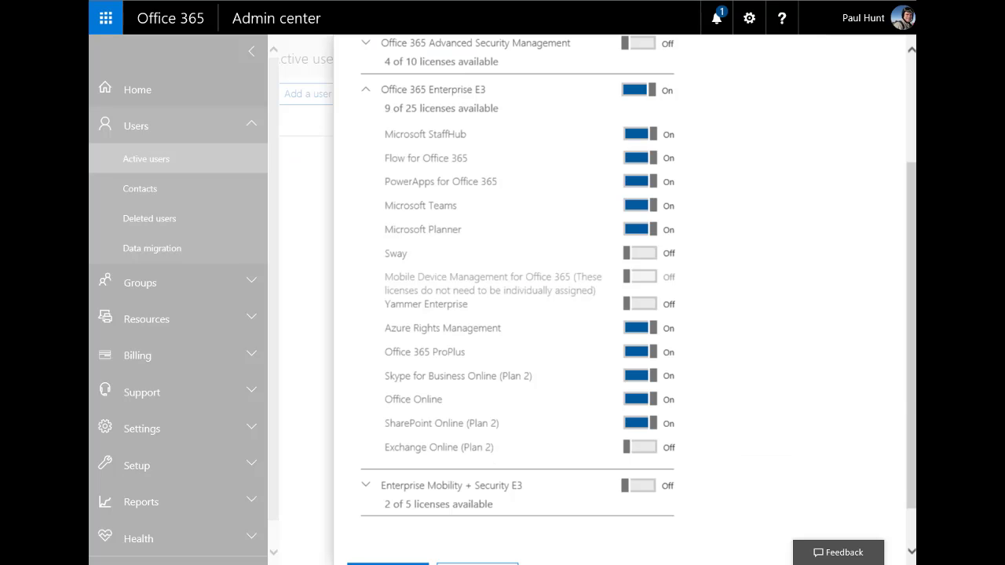
- In the Office 365 Admin center, refresh the details of the user in both license groups and examine their Office 365 Enterprise E3 services
scroll(684, 154, up, 3)
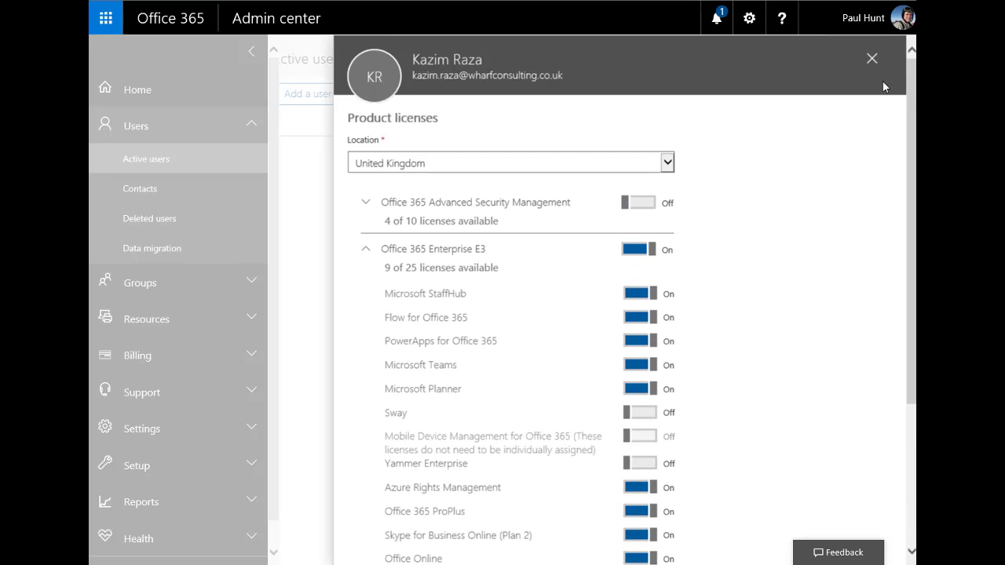
click(873, 59)
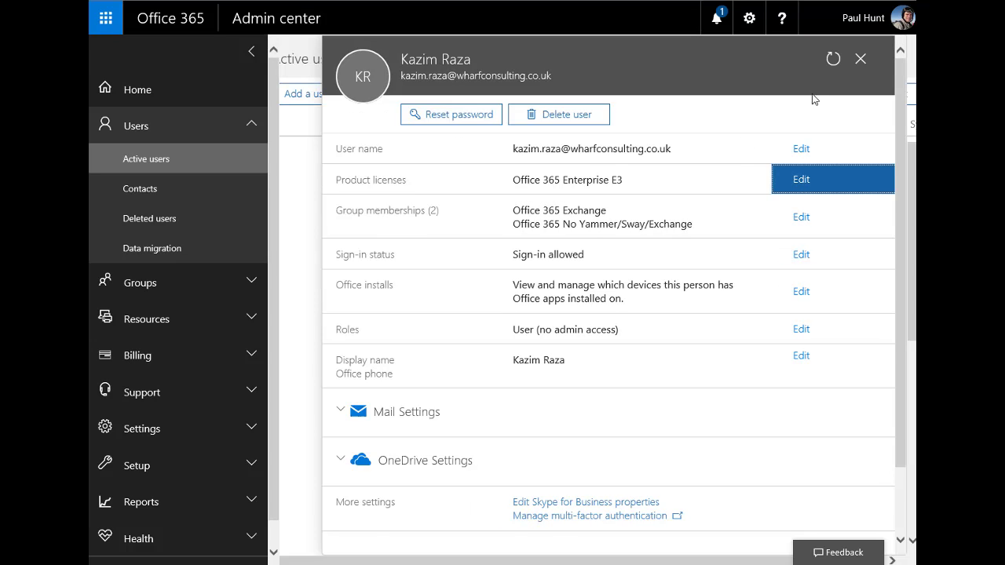
click(834, 60)
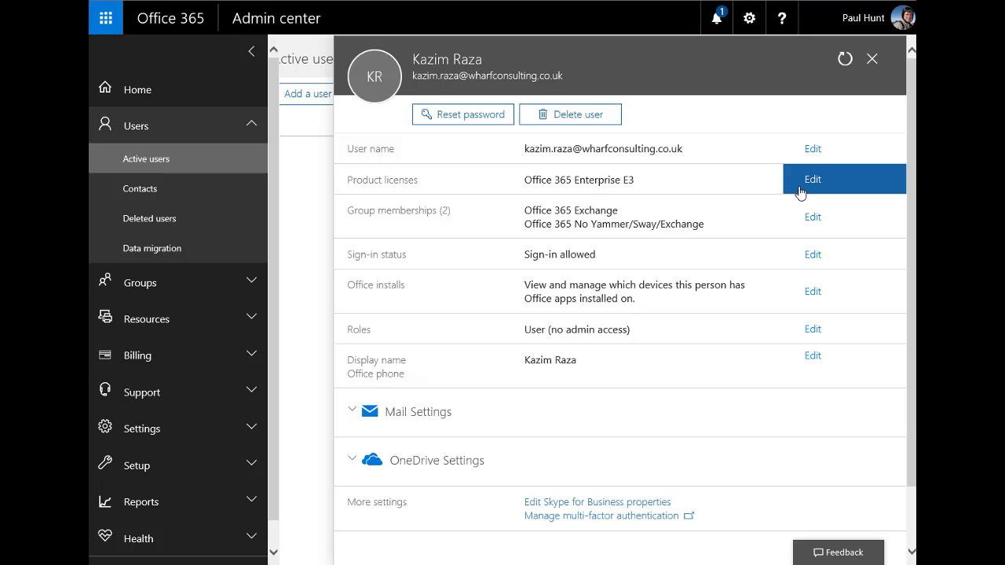
click(810, 187)
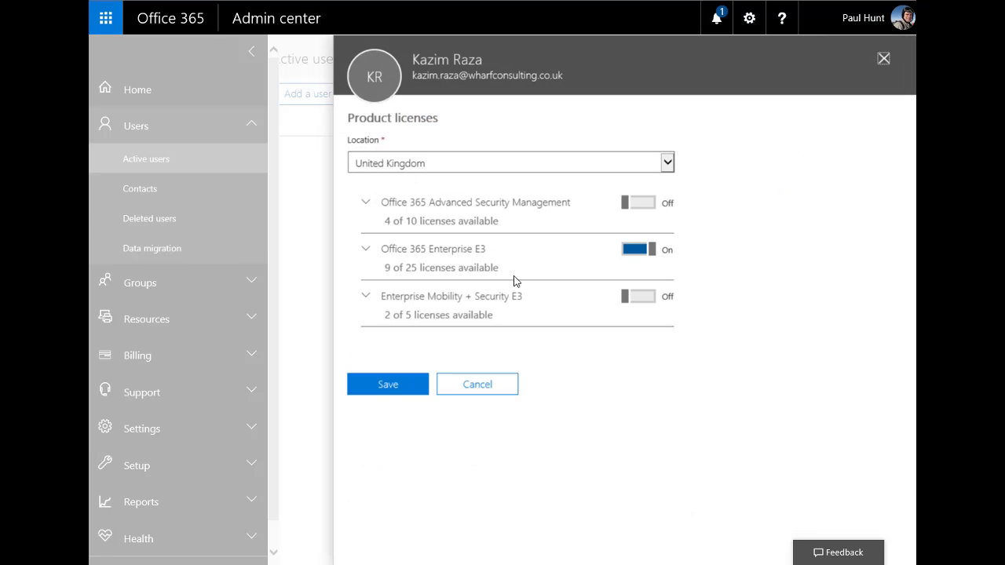
click(366, 251)
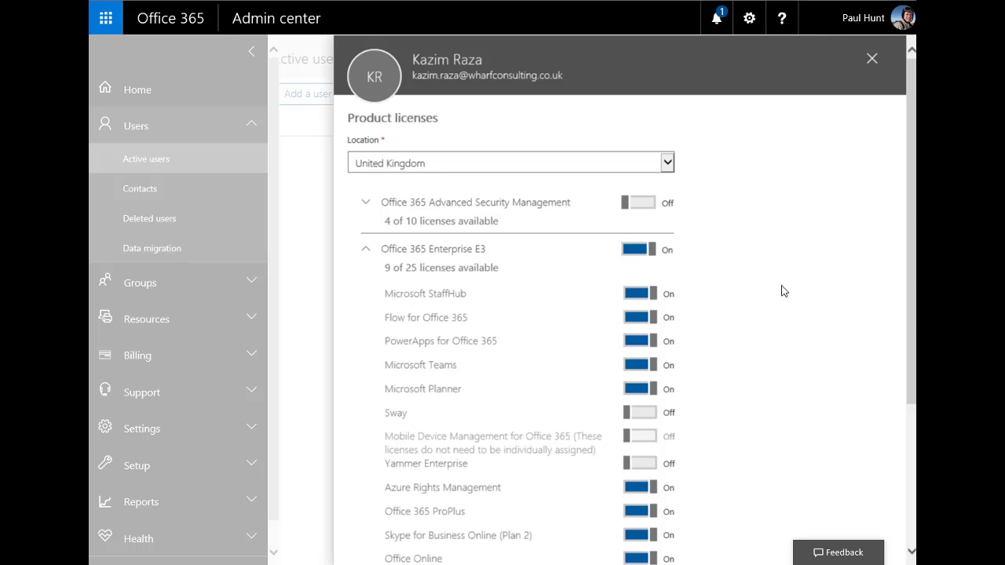
scroll(753, 274, down, 3)
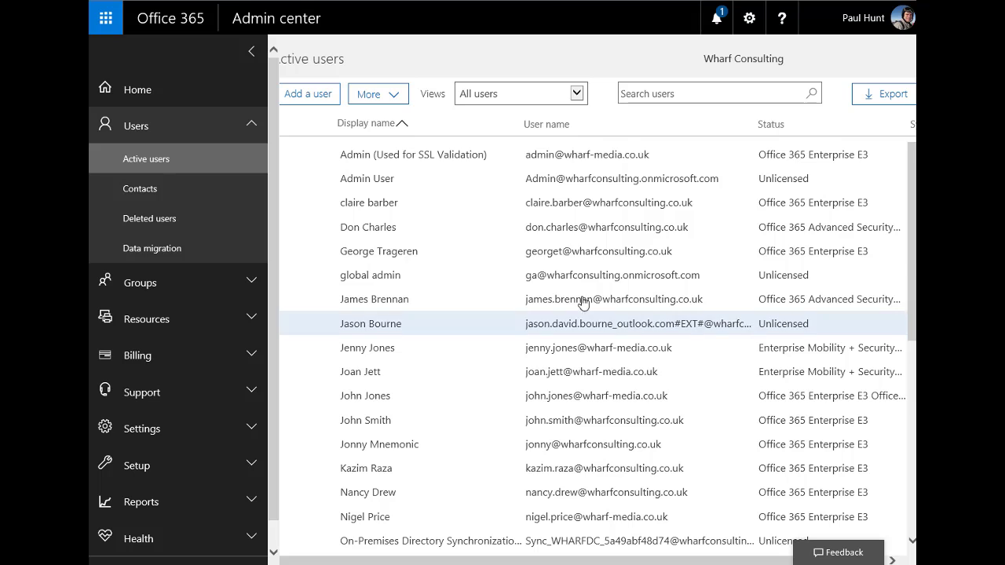
- Turn off Office 365 Enterprise E3 for the user licensed both directly and through Office365 Full E3, save the product licenses and close the summary
click(804, 234)
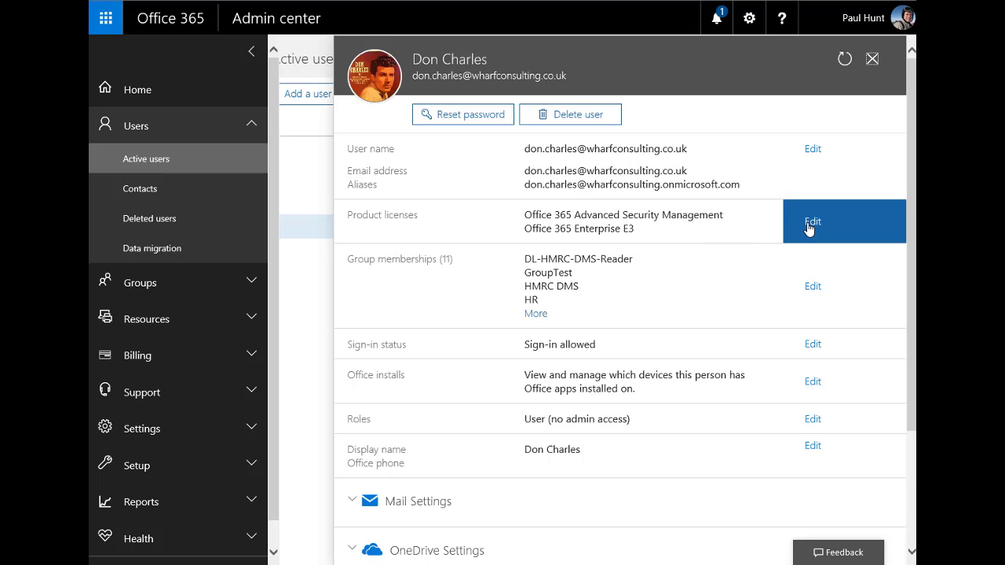
click(809, 225)
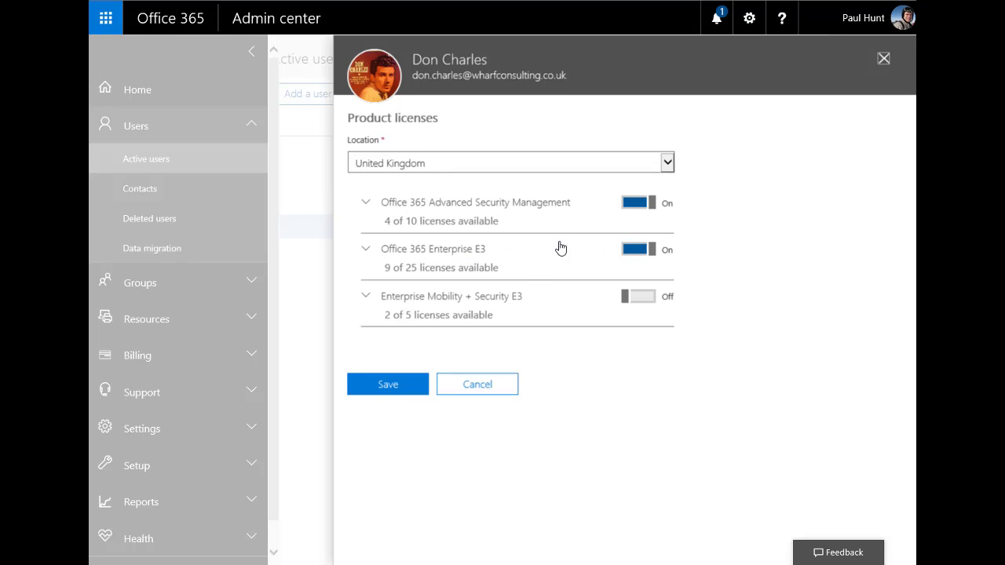
click(638, 255)
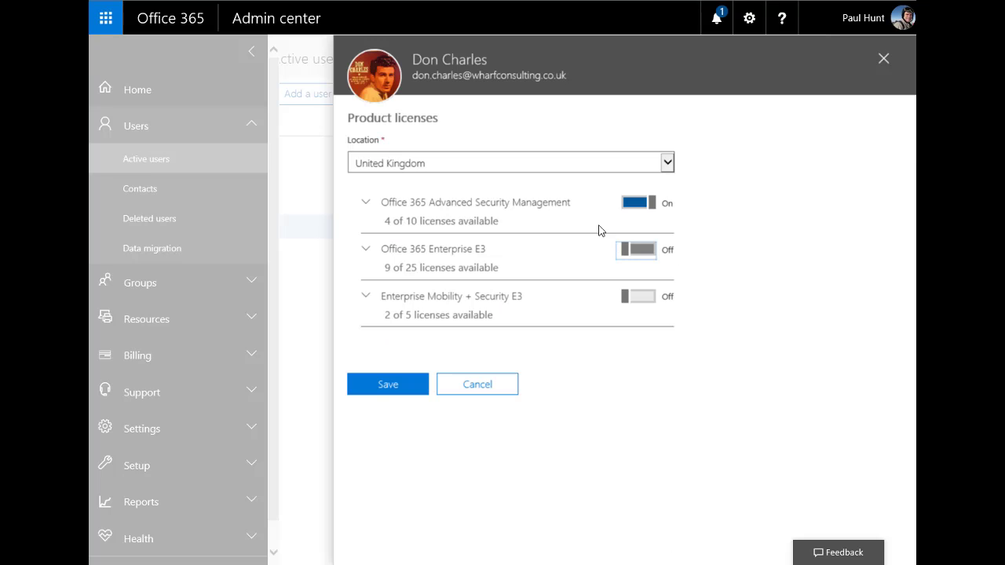
click(387, 388)
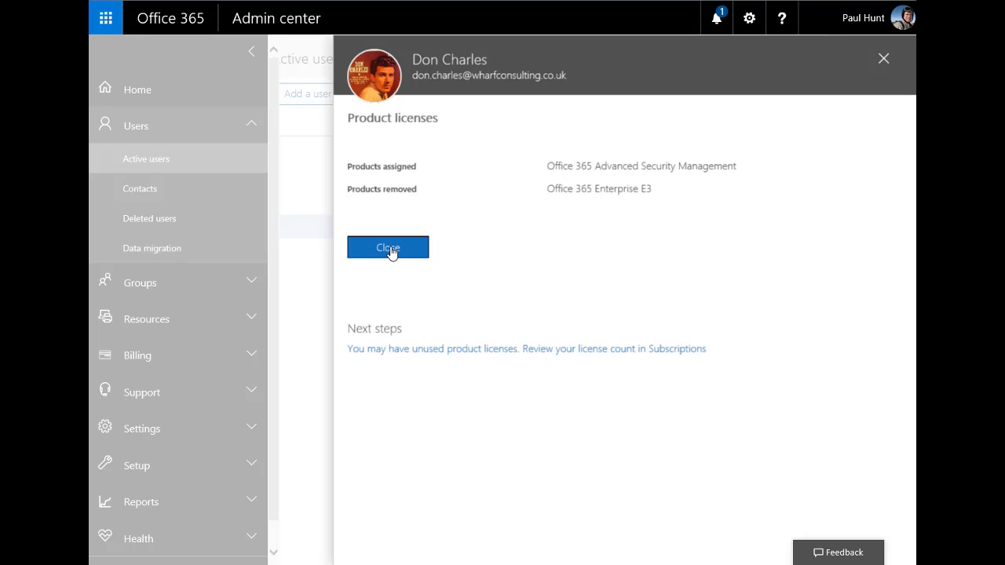
click(393, 256)
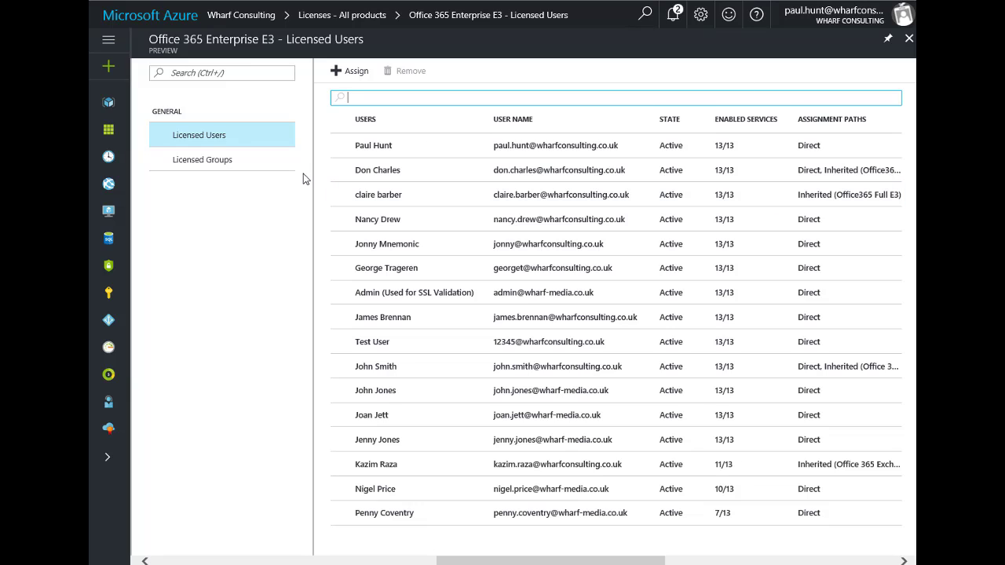
- Switch back to the Azure portal and reload the Office 365 Enterprise E3 licensed users to check their assignment paths
click(194, 138)
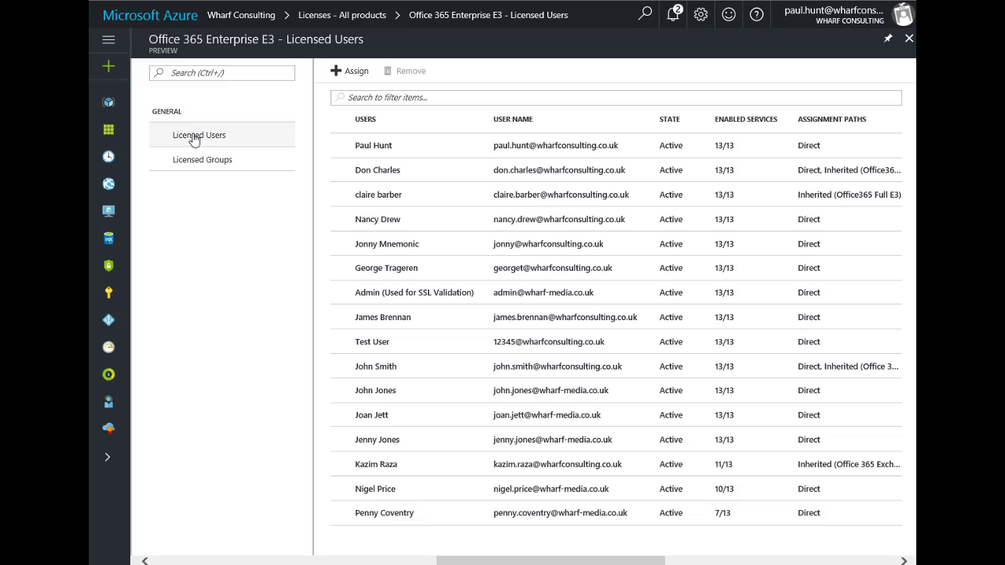
click(196, 161)
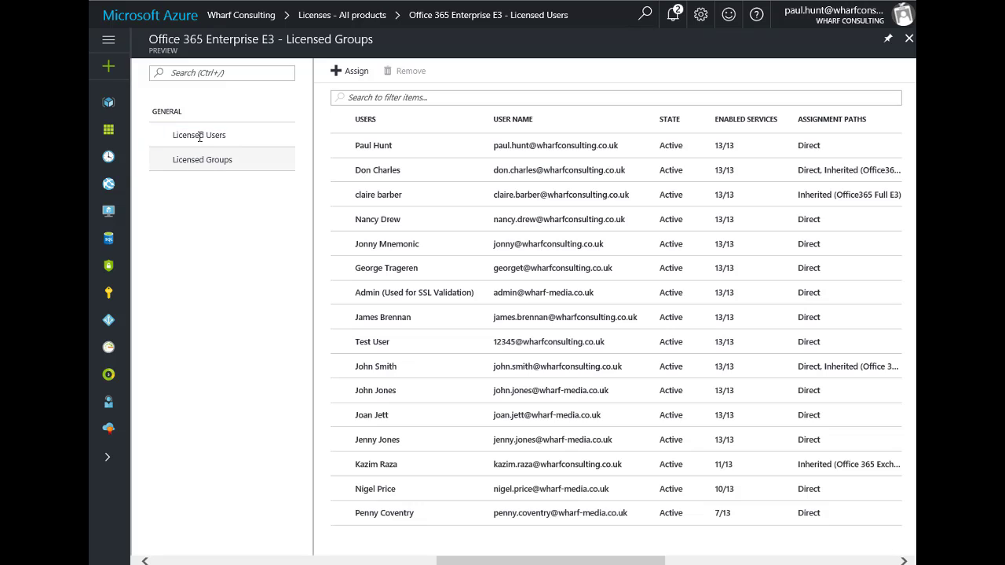
click(199, 138)
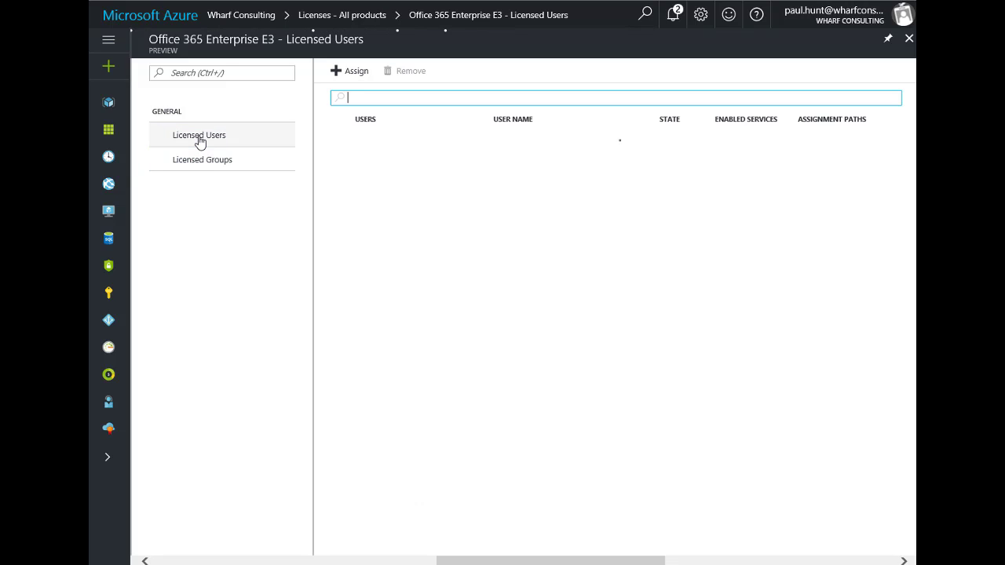